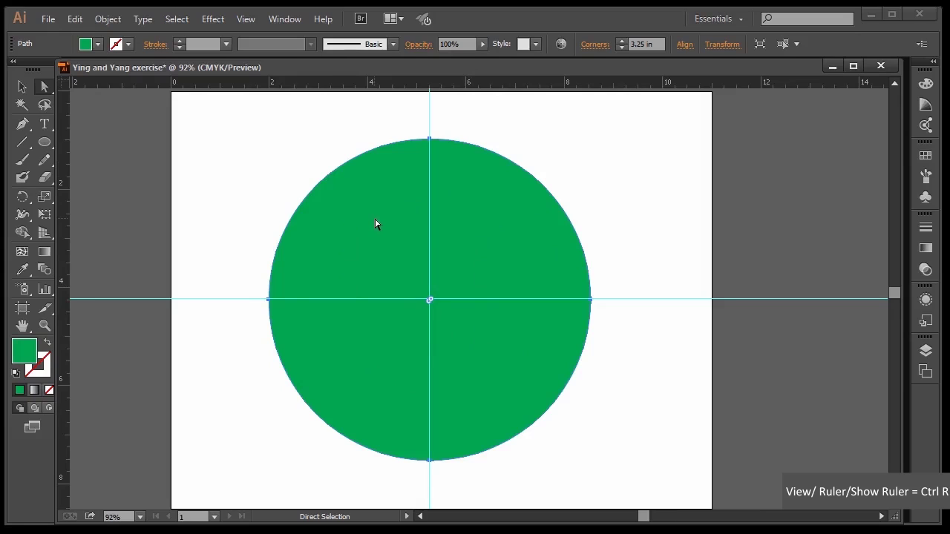
Create a copy of the large green circle uniformly scaled to 50%
{"action": "left_click", "coordinate": [108, 20]}
{"action": "mouse_move", "coordinate": [115, 38]}
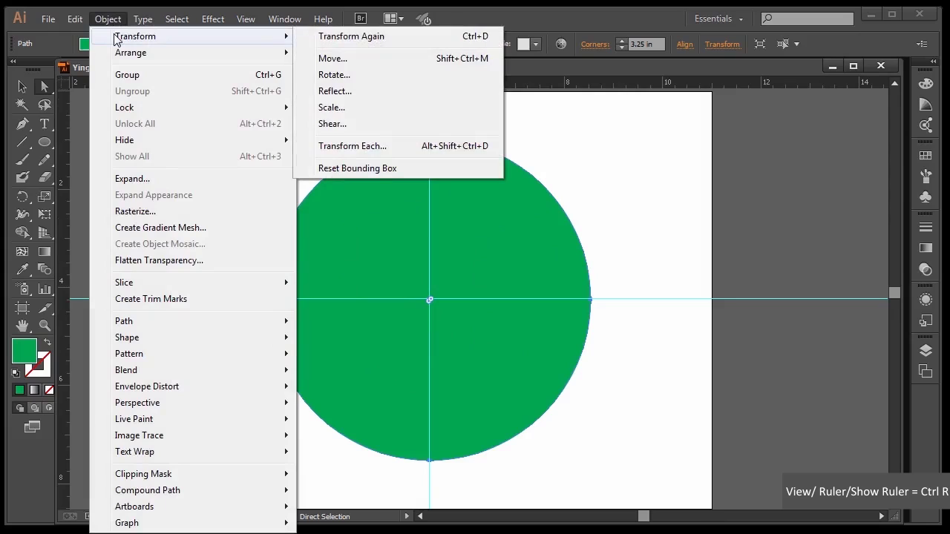
{"action": "left_click", "coordinate": [332, 108]}
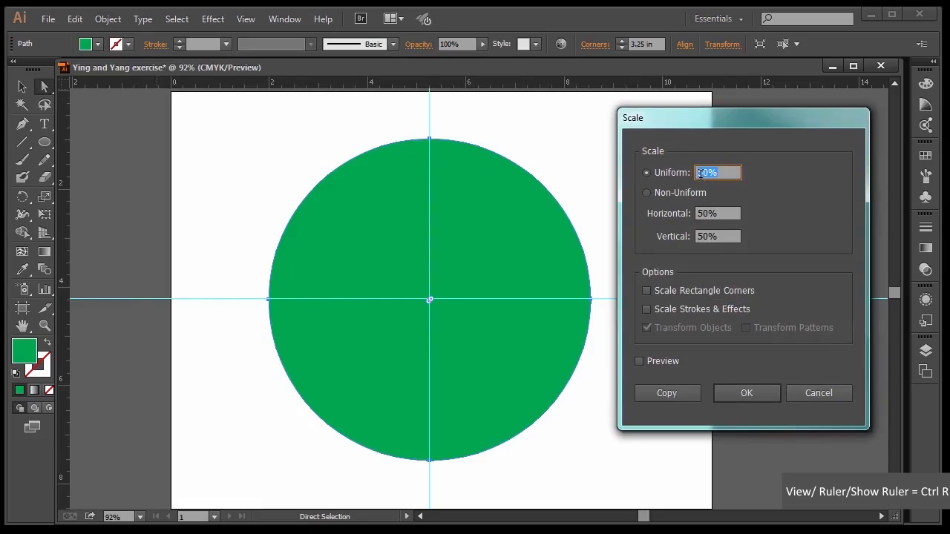
{"action": "type", "text": "30"}
{"action": "left_click", "coordinate": [668, 392]}
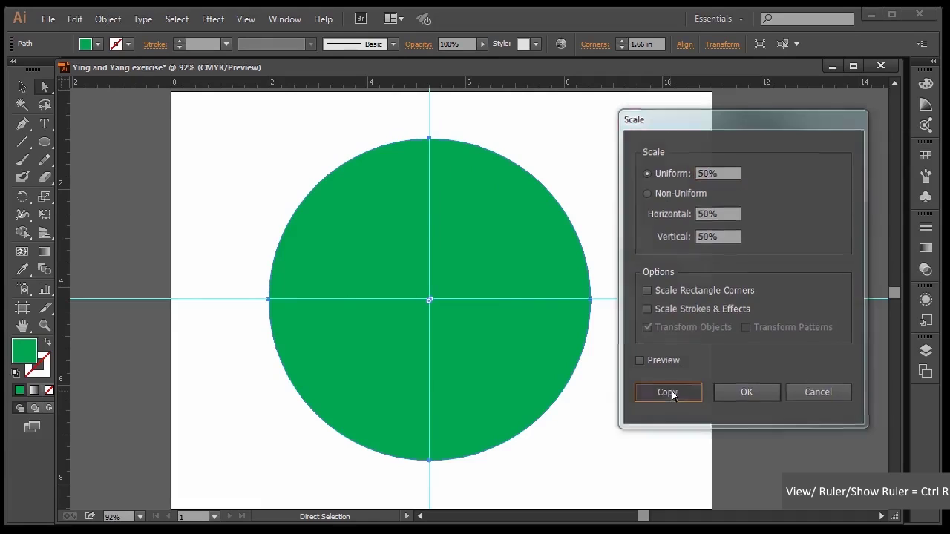
Change the smaller circle's fill to dark blue
{"action": "left_click", "coordinate": [97, 44]}
{"action": "left_click", "coordinate": [82, 69]}
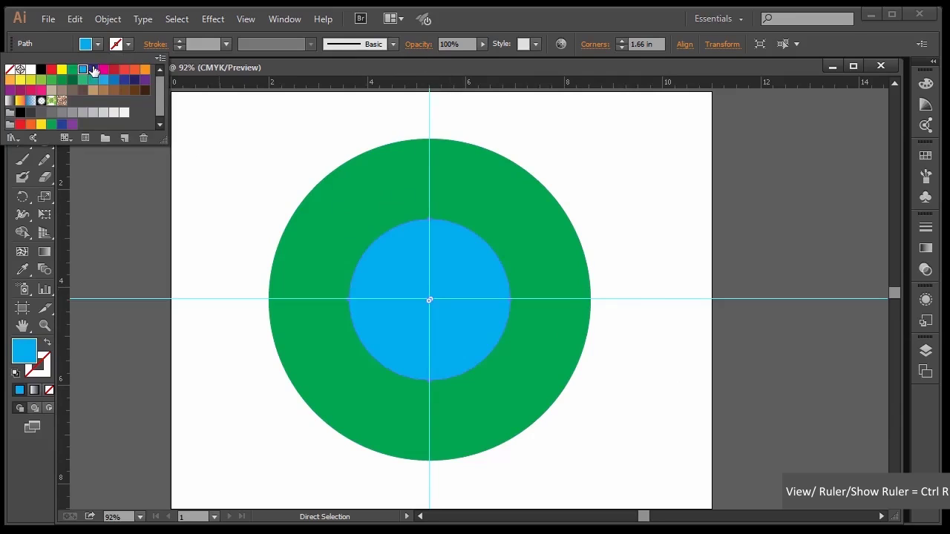
{"action": "left_click", "coordinate": [93, 69]}
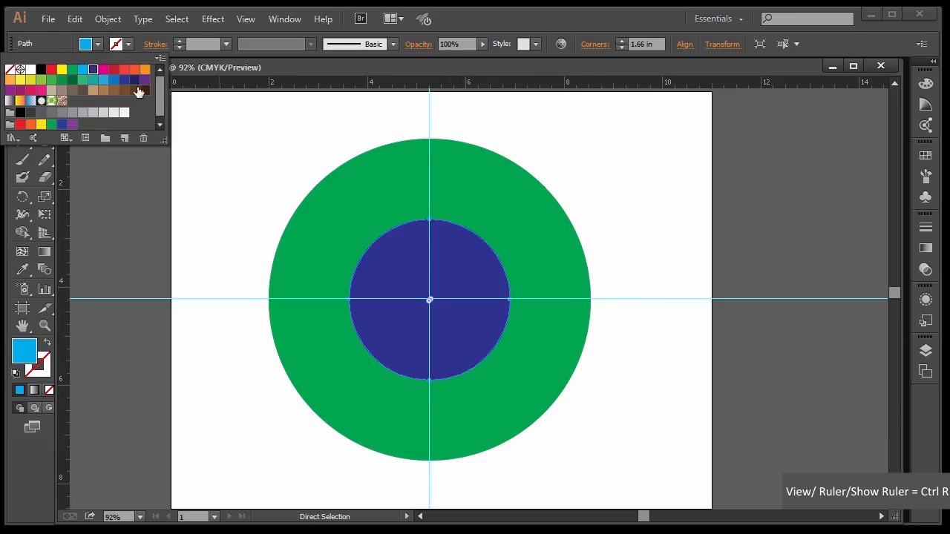
{"action": "left_click", "coordinate": [464, 20]}
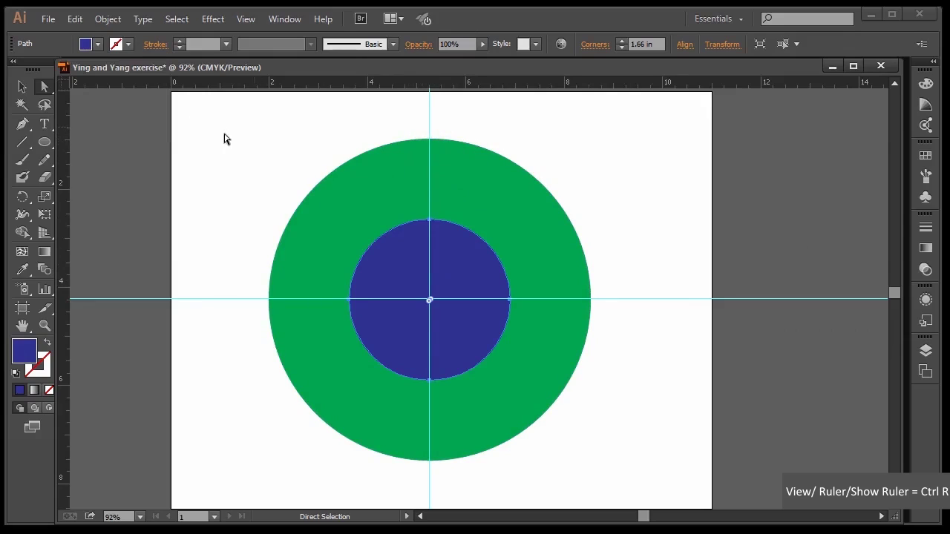
Select both circles and align their top edges
{"action": "left_click_drag", "start_coordinate": [227, 111], "coordinate": [621, 502]}
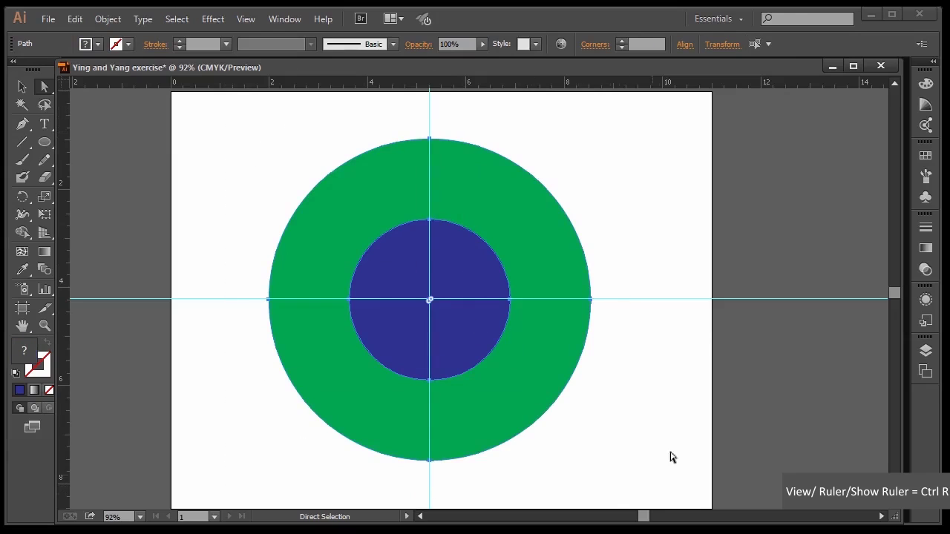
{"action": "left_click", "coordinate": [684, 46]}
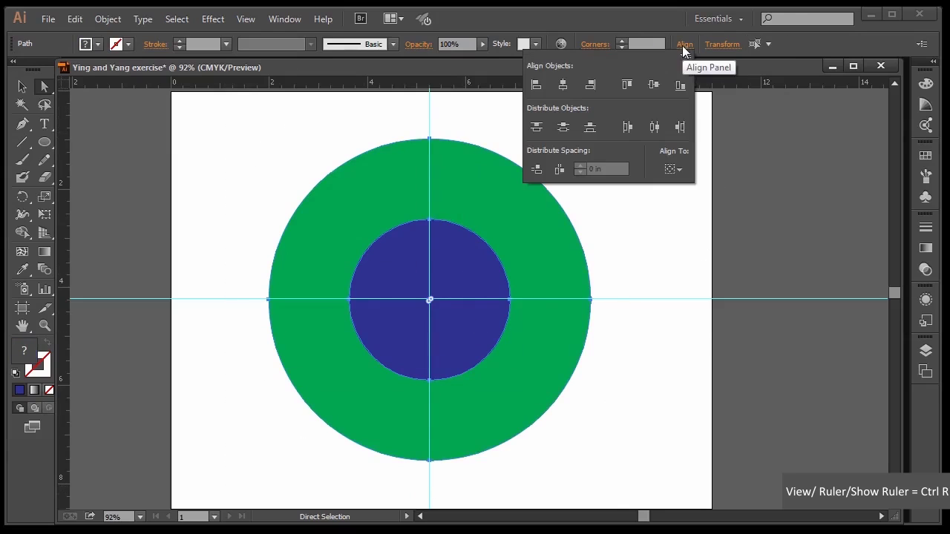
{"action": "left_click", "coordinate": [627, 86]}
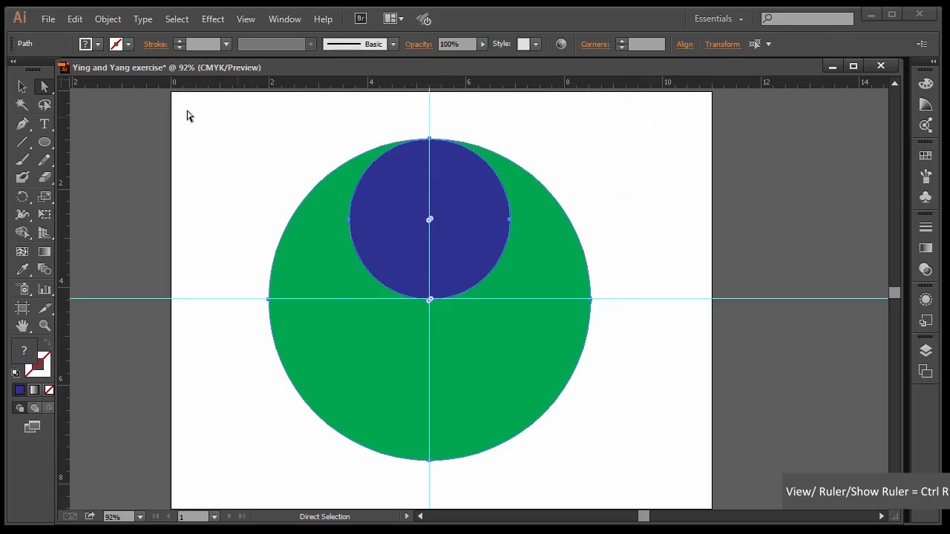
Duplicate the dark blue circle straight down into the lower half of the green circle
{"action": "left_click", "coordinate": [44, 141]}
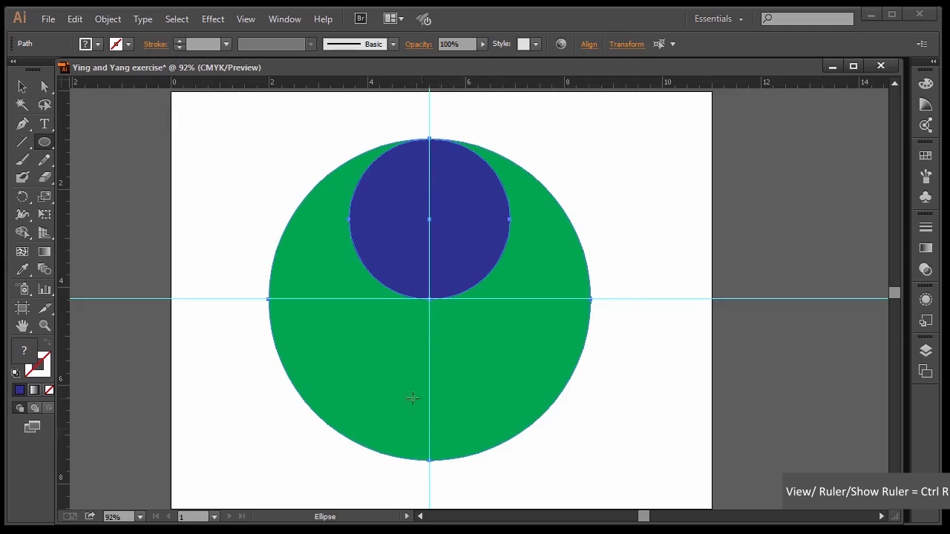
{"action": "left_click", "coordinate": [44, 86]}
{"action": "left_click", "coordinate": [480, 220]}
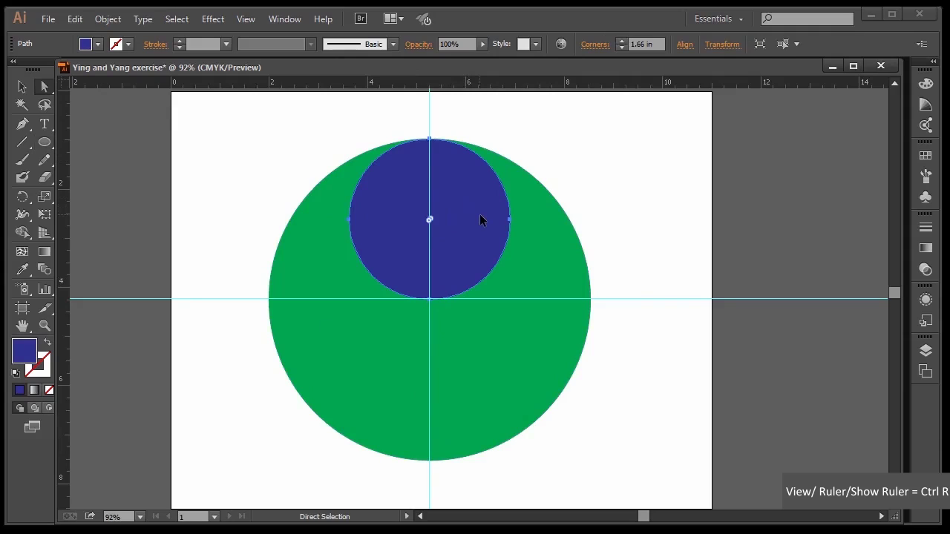
{"action": "key", "text": "alt"}
{"action": "left_click_drag", "start_coordinate": [480, 220], "coordinate": [472, 339]}
{"action": "key", "text": "shift"}
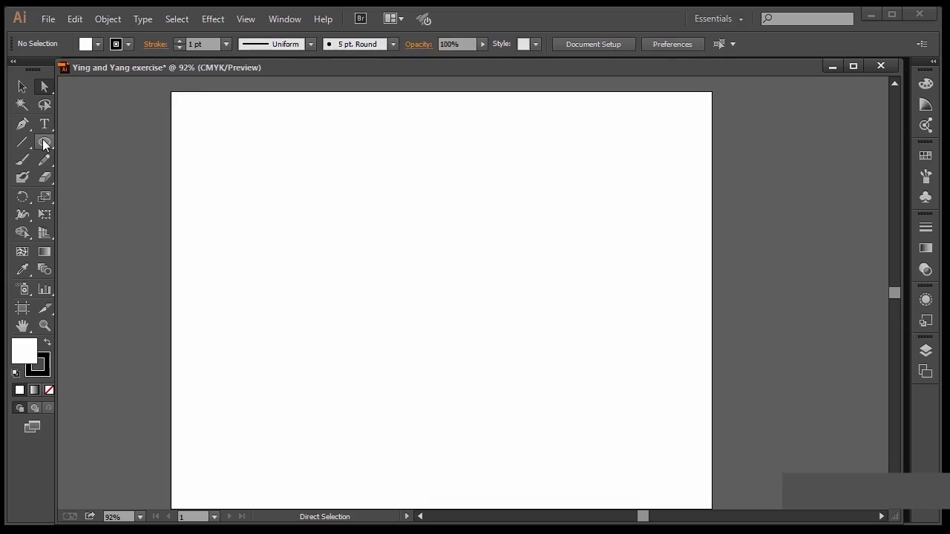
{"action": "left_click_drag", "start_coordinate": [45, 143], "coordinate": [97, 182]}
{"action": "left_click_drag", "start_coordinate": [262, 153], "coordinate": [583, 380]}
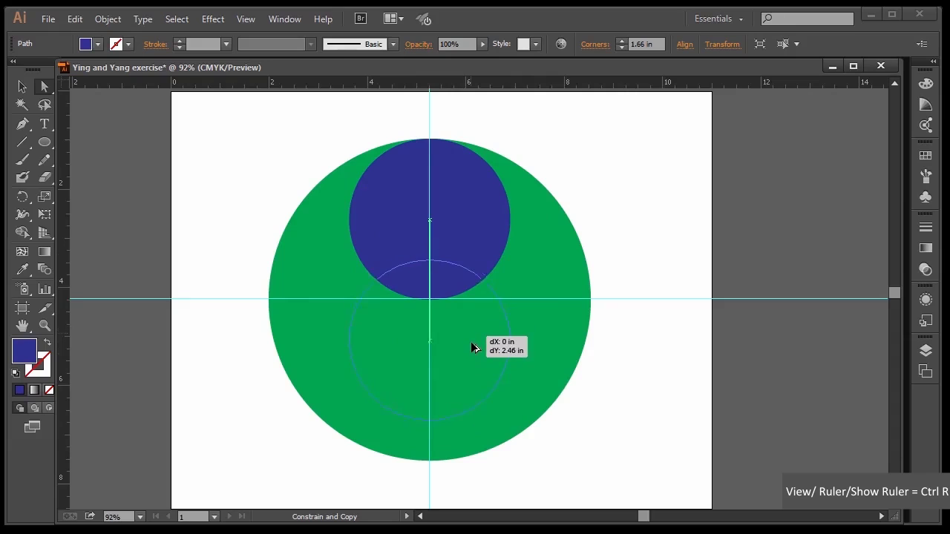
{"action": "left_click_drag", "start_coordinate": [471, 342], "coordinate": [471, 361]}
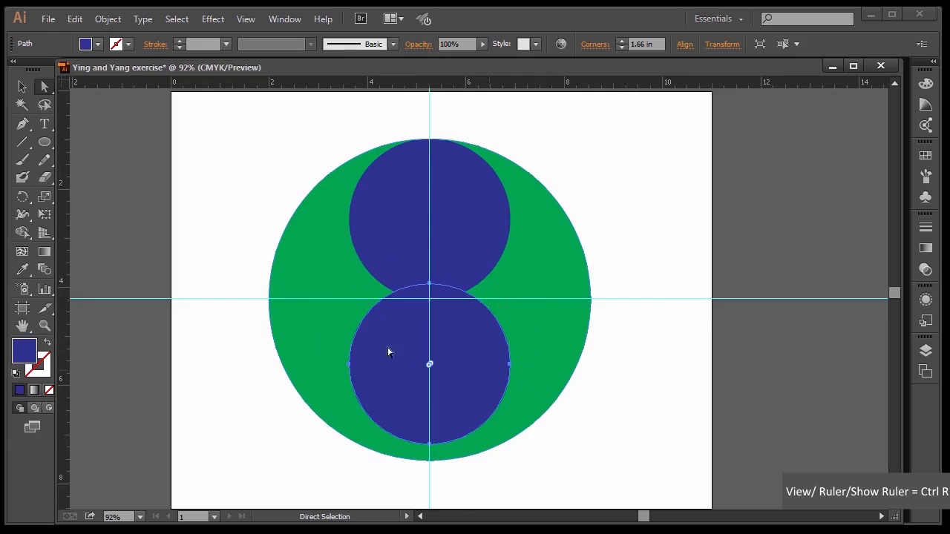
Select the green circle and the lower blue circle and align their bottom edges
{"action": "left_click", "coordinate": [235, 191]}
{"action": "left_click", "coordinate": [302, 260]}
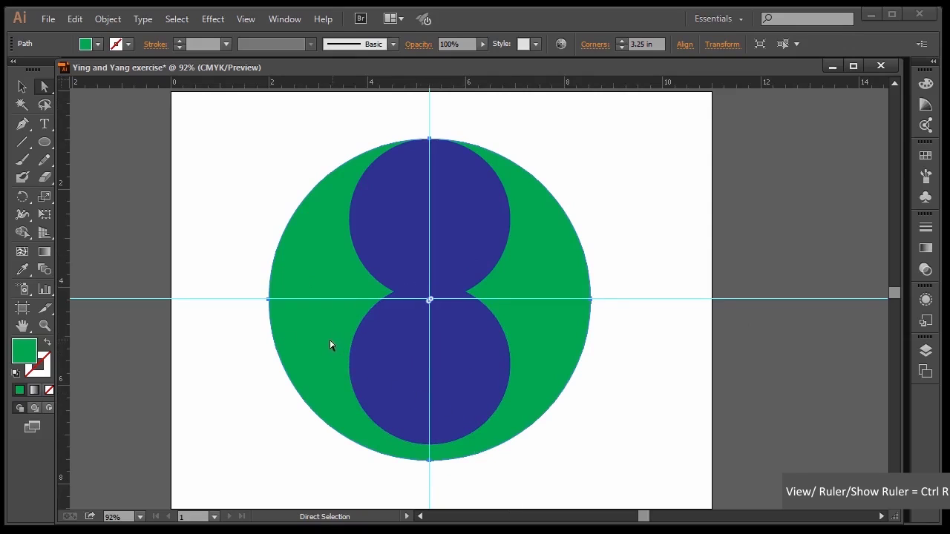
{"action": "left_click", "coordinate": [404, 373], "text": "shift"}
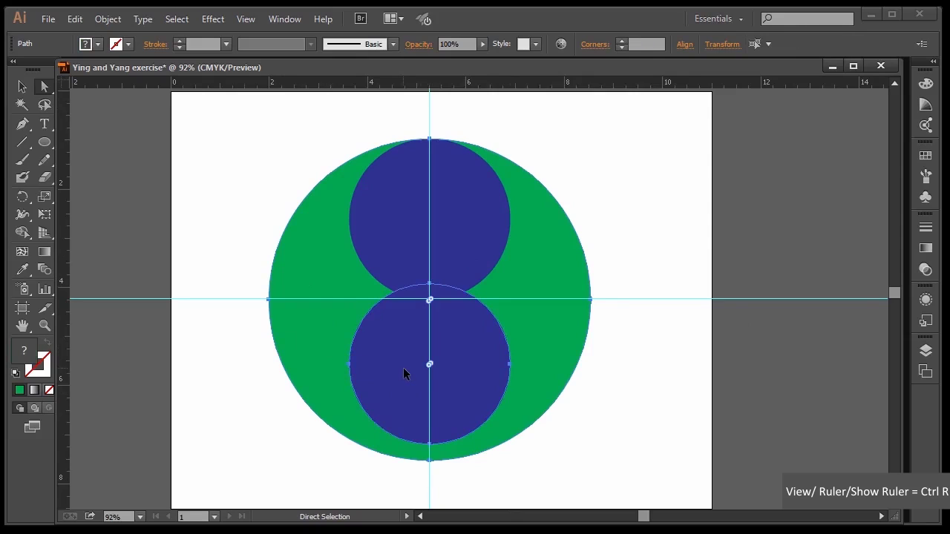
{"action": "left_click", "coordinate": [684, 45]}
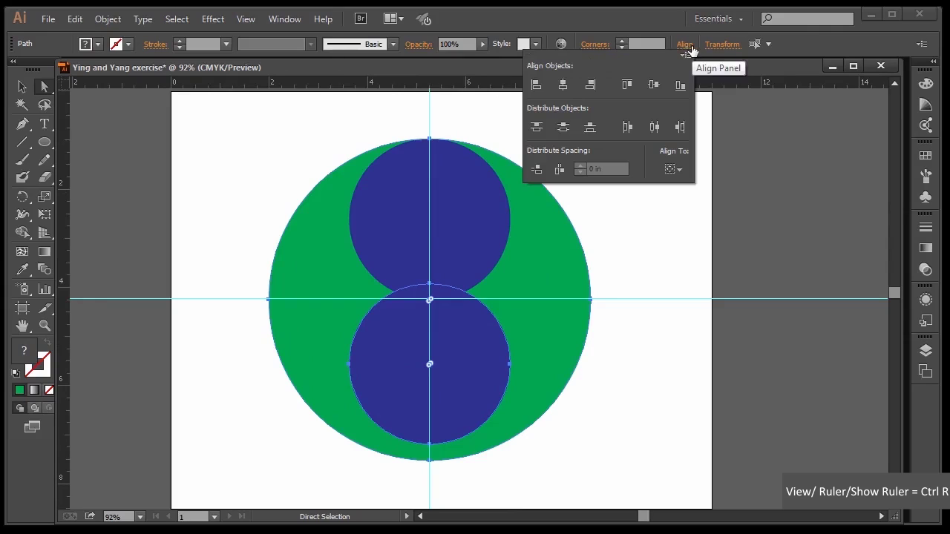
{"action": "left_click", "coordinate": [682, 86]}
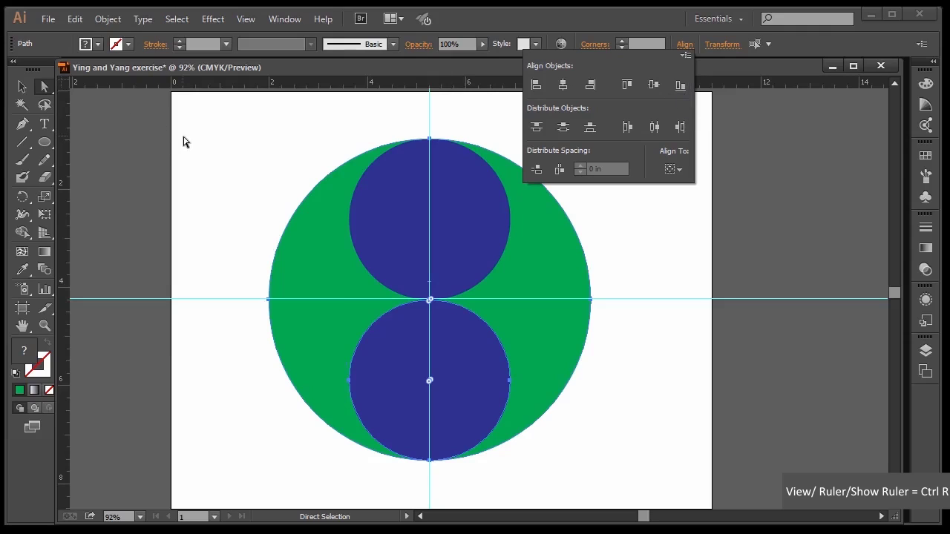
{"action": "left_click", "coordinate": [158, 132]}
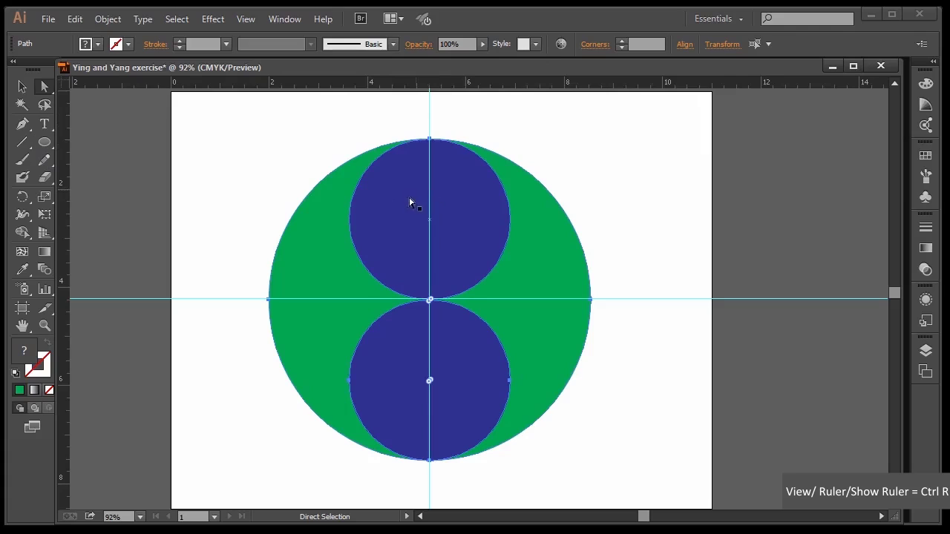
Draw a small circle of about 0.51 in radius from the centre of the upper blue circle
{"action": "left_click", "coordinate": [44, 143]}
{"action": "left_click", "coordinate": [114, 176]}
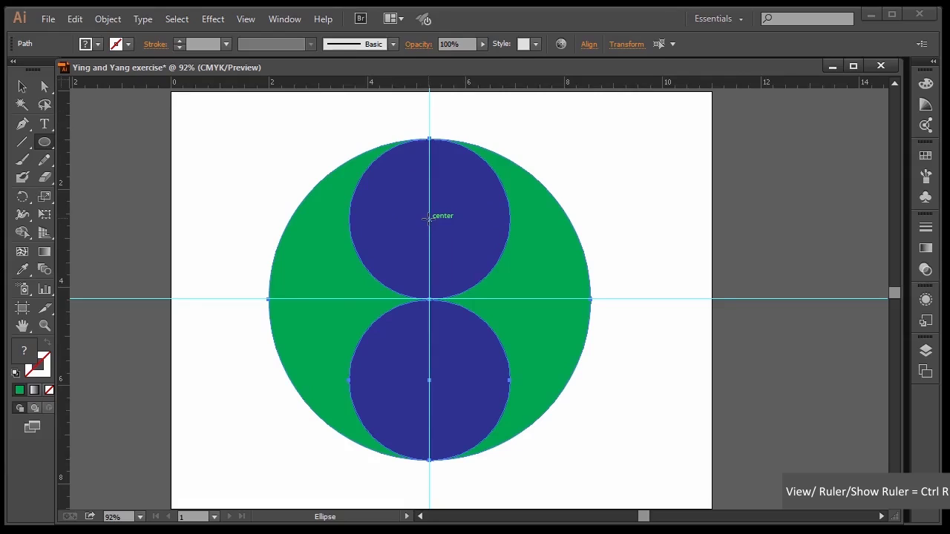
{"action": "left_click_drag", "start_coordinate": [427, 218], "coordinate": [406, 210]}
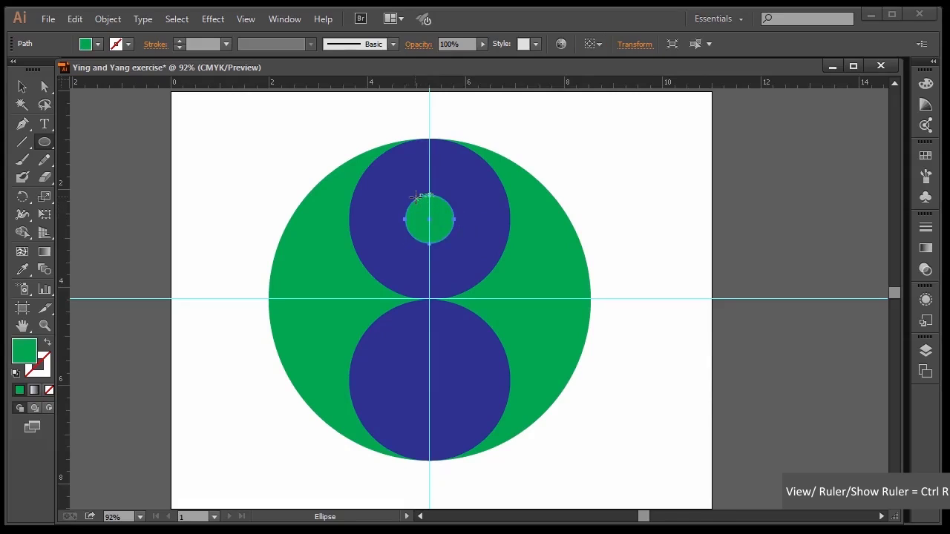
{"action": "left_click", "coordinate": [44, 86]}
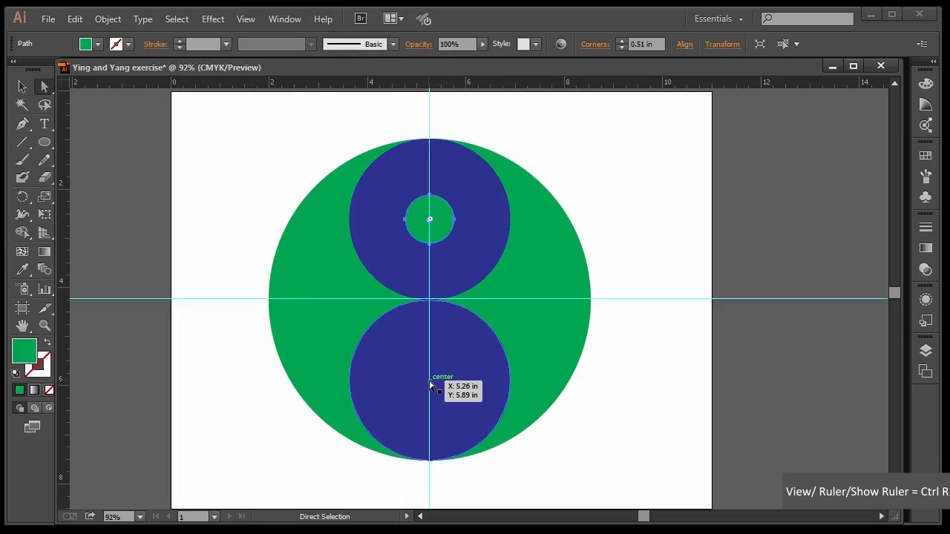
Draw a large circle of about 3.25 in radius on the empty artboard and move it slightly up and to the right
{"action": "left_click_drag", "start_coordinate": [422, 313], "coordinate": [583, 380]}
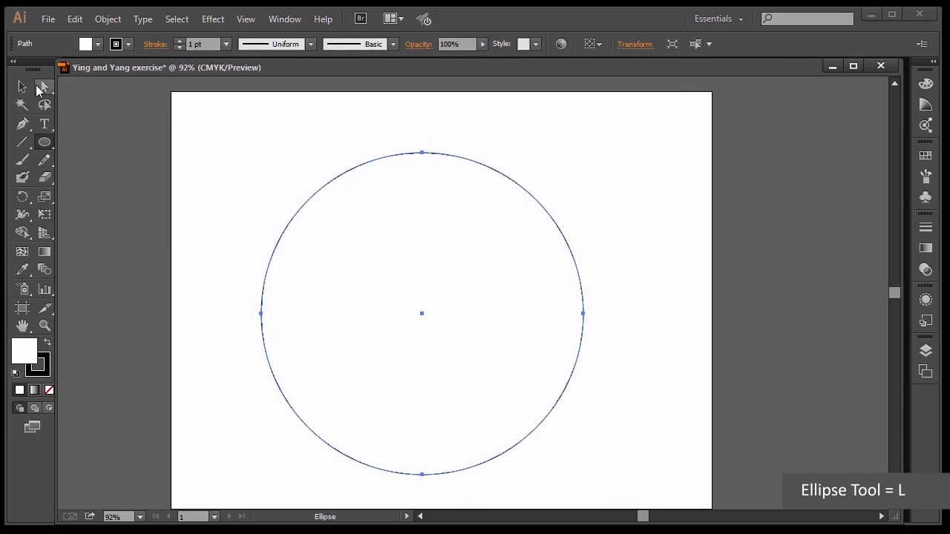
{"action": "left_click", "coordinate": [43, 87]}
{"action": "mouse_move", "coordinate": [379, 296]}
{"action": "left_mouse_down"}
{"action": "mouse_move", "coordinate": [385, 272]}
{"action": "mouse_move", "coordinate": [392, 285]}
{"action": "left_mouse_up"}
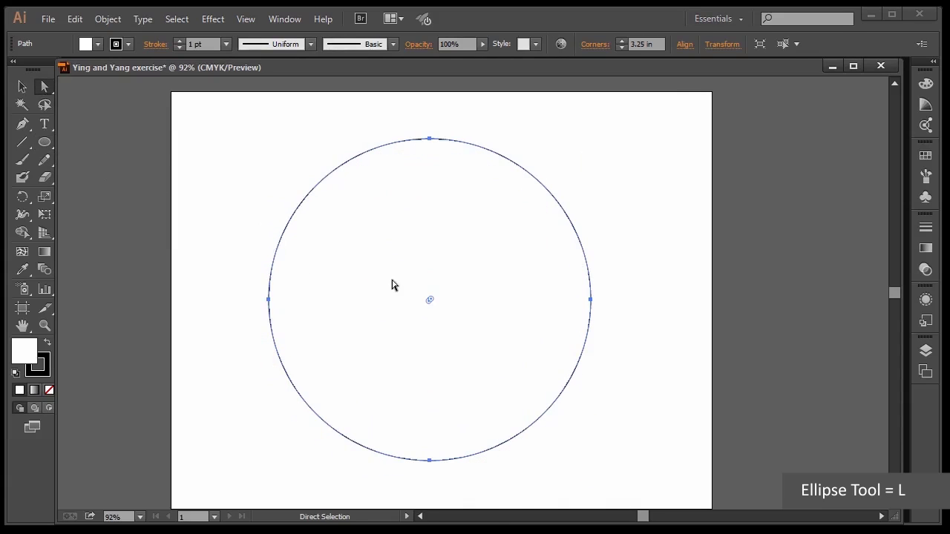
{"action": "left_click", "coordinate": [97, 44]}
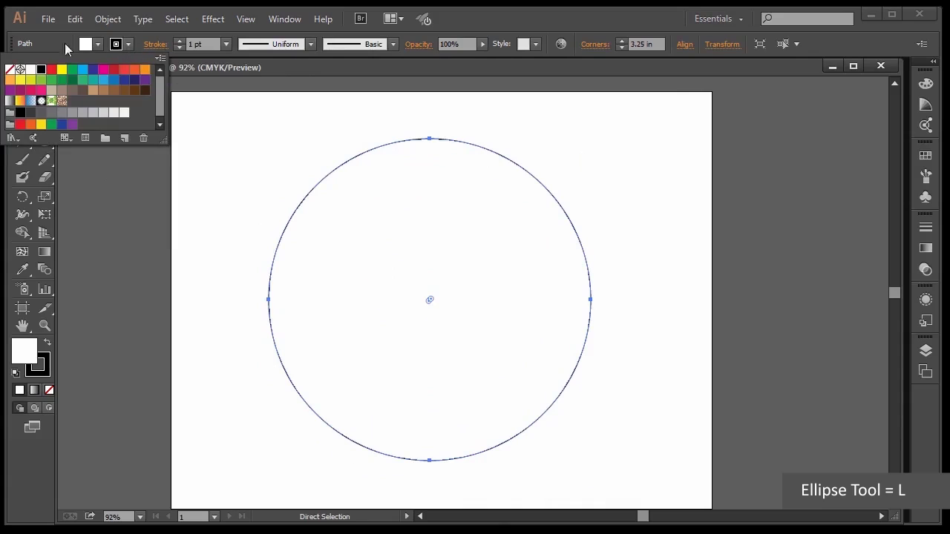
{"action": "left_click", "coordinate": [9, 69]}
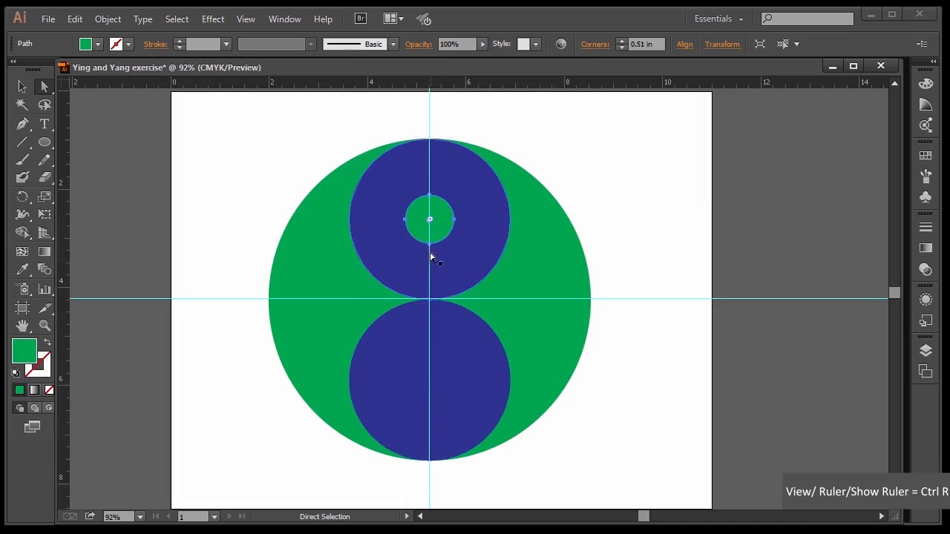
Duplicate the small green circle straight down onto the centre of the lower blue circle, and deselect it
{"action": "left_click", "coordinate": [439, 224]}
{"action": "left_click_drag", "start_coordinate": [437, 221], "coordinate": [439, 367]}
{"action": "left_click_drag", "start_coordinate": [438, 374], "coordinate": [450, 386]}
{"action": "left_click", "coordinate": [621, 257]}
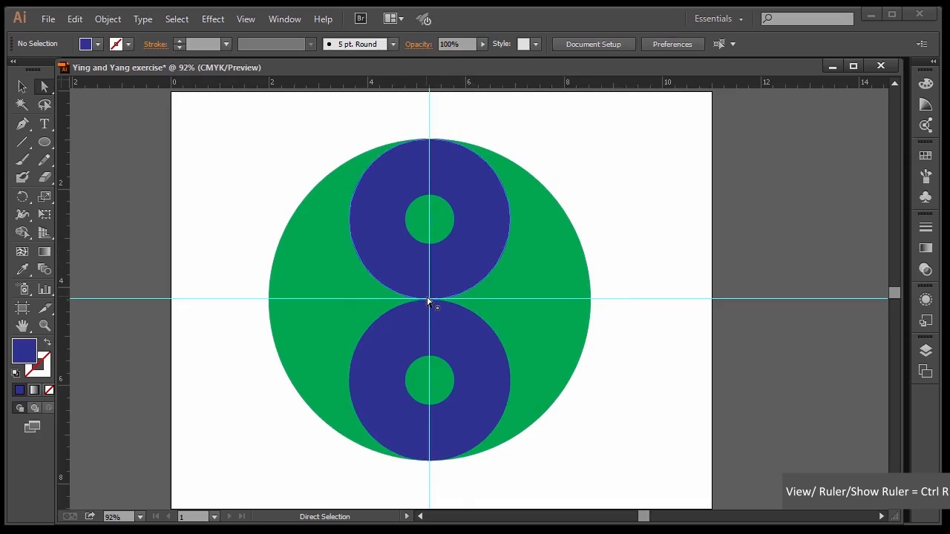
Select all circles and use Shape Builder to merge the left green region with the lower blue ring and the right one with the upper ring
{"action": "left_click", "coordinate": [22, 86]}
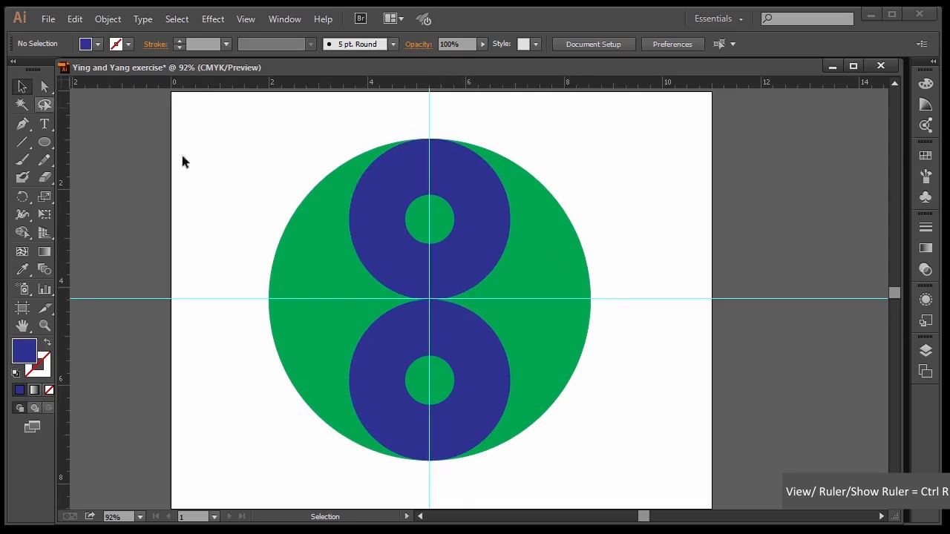
{"action": "left_click_drag", "start_coordinate": [215, 130], "coordinate": [638, 496]}
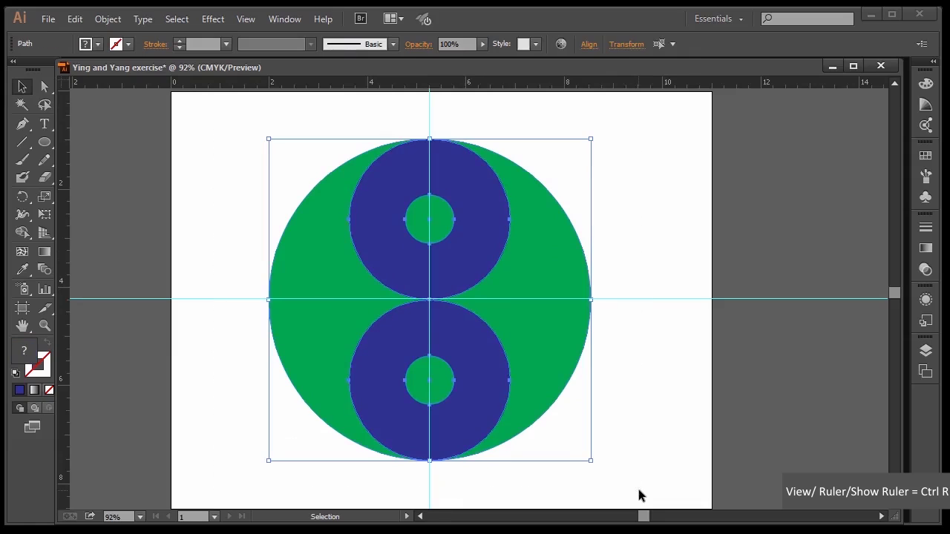
{"action": "left_click", "coordinate": [22, 234]}
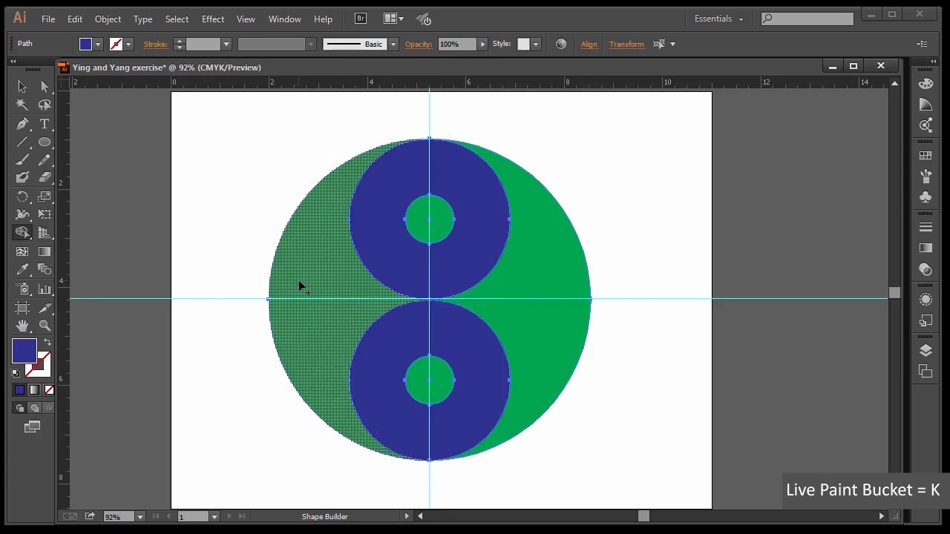
{"action": "left_click_drag", "start_coordinate": [300, 286], "coordinate": [380, 366]}
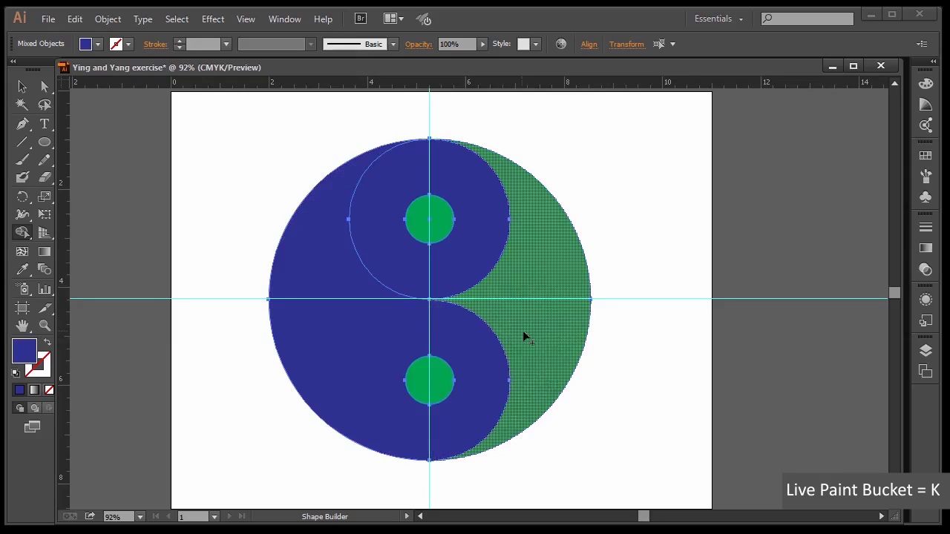
{"action": "left_click_drag", "start_coordinate": [555, 284], "coordinate": [480, 245]}
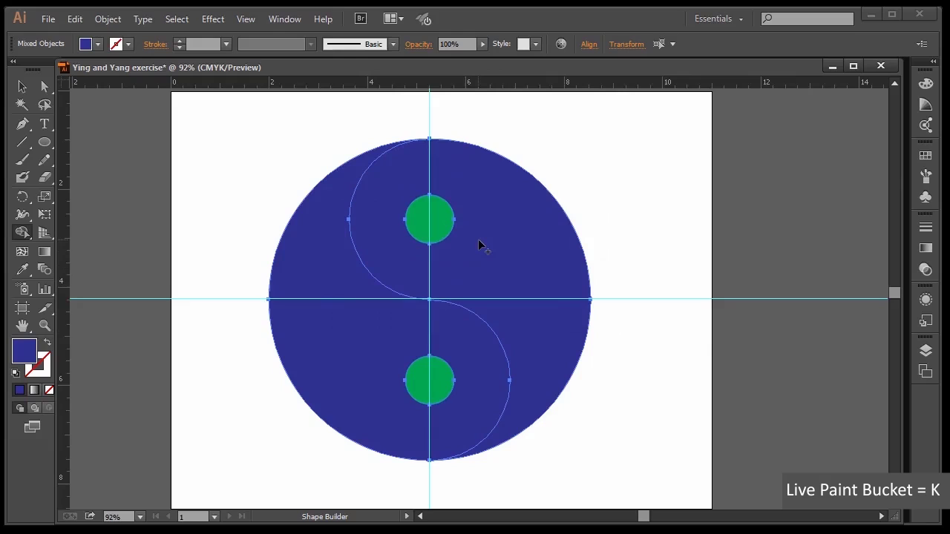
Choose the green fill and apply it to the right half of the yin-yang shape with Shape Builder
{"action": "left_click", "coordinate": [98, 44]}
{"action": "left_click", "coordinate": [72, 69]}
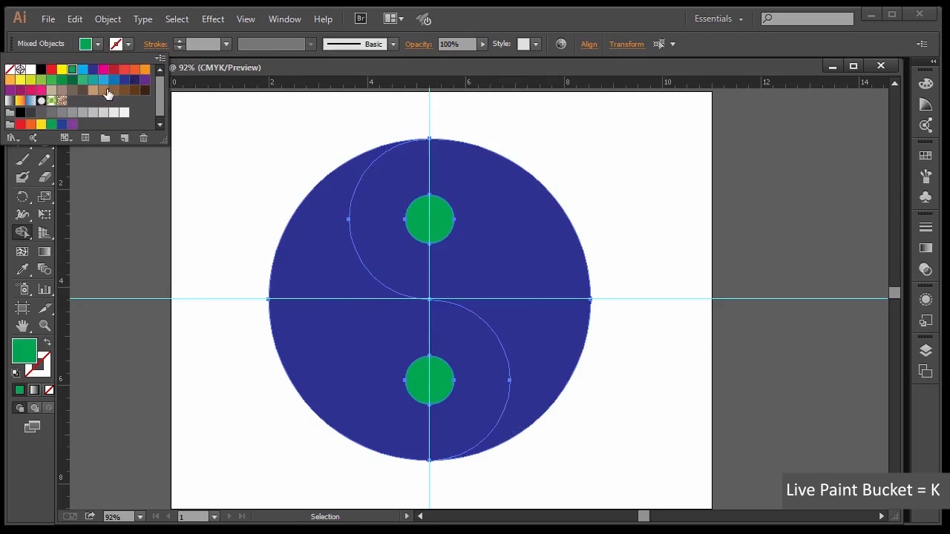
{"action": "left_click", "coordinate": [511, 272]}
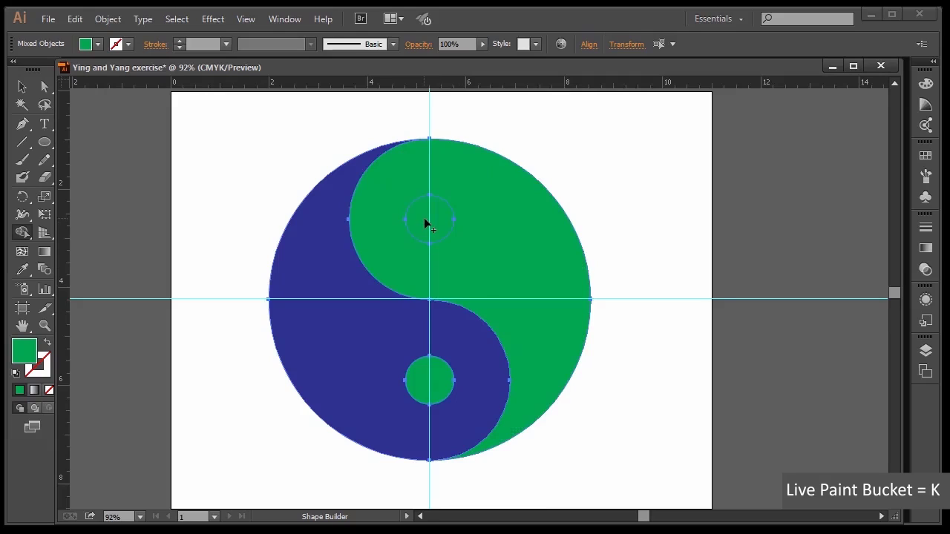
Choose the dark blue fill and apply it to the small upper circle inside the green half with Shape Builder
{"action": "left_click", "coordinate": [97, 44]}
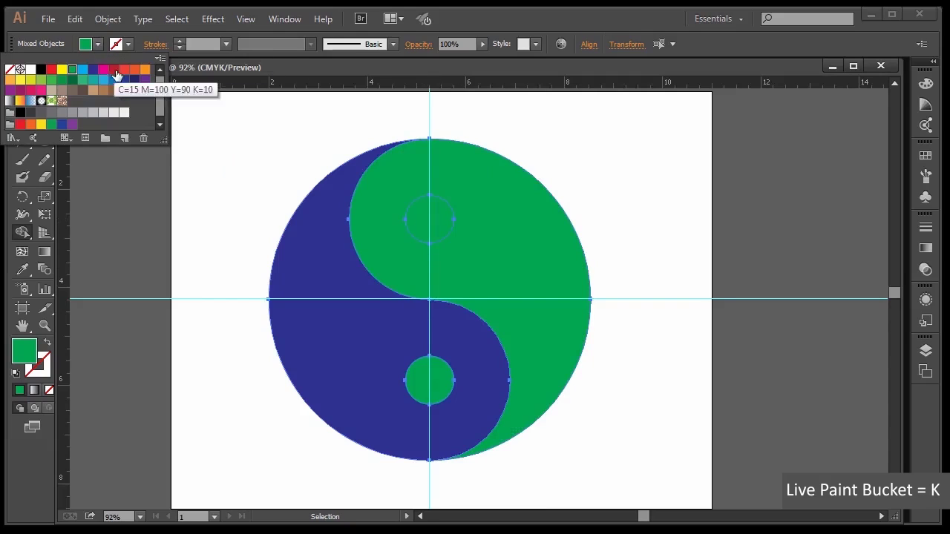
{"action": "left_click", "coordinate": [93, 70]}
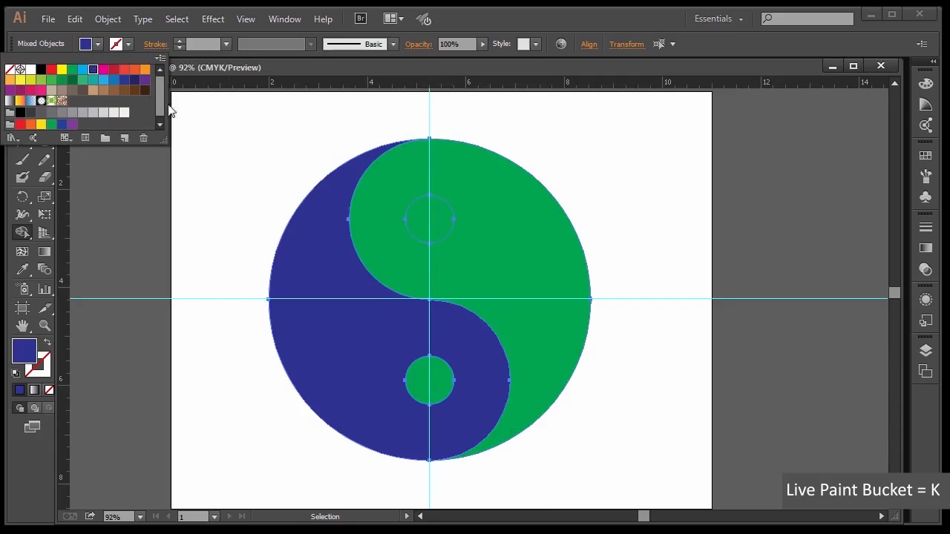
{"action": "left_click", "coordinate": [441, 220]}
{"action": "left_click", "coordinate": [440, 220]}
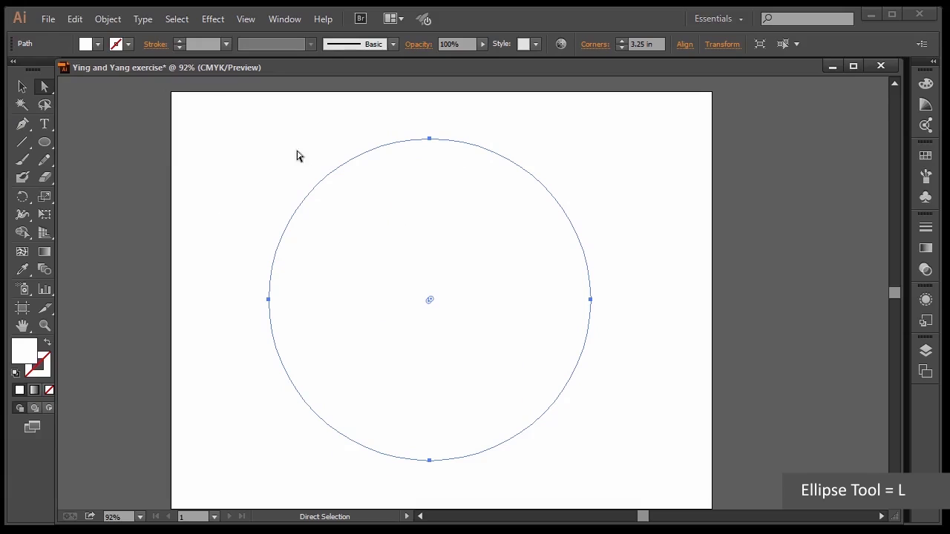
Fill the large white circle with green
{"action": "left_click", "coordinate": [97, 44]}
{"action": "left_click", "coordinate": [77, 69]}
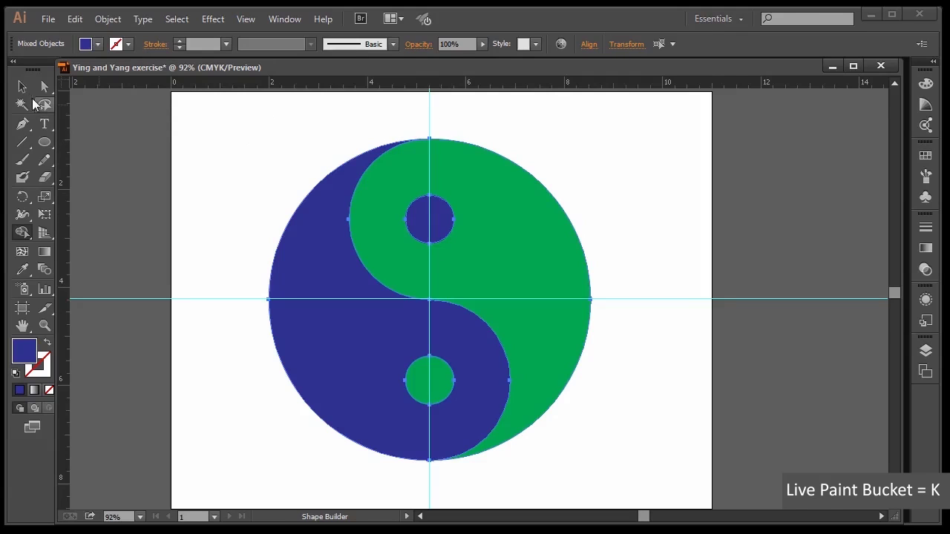
Deselect the yin-yang and draw a slightly larger concentric circle outward from the intersection of the guides
{"action": "left_click", "coordinate": [22, 87]}
{"action": "key", "text": "ctrl+a"}
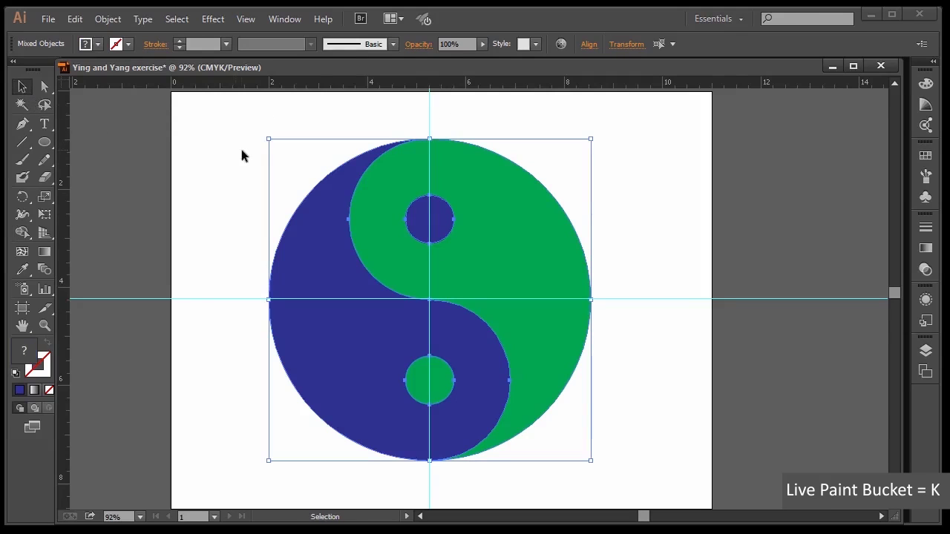
{"action": "left_click", "coordinate": [220, 138]}
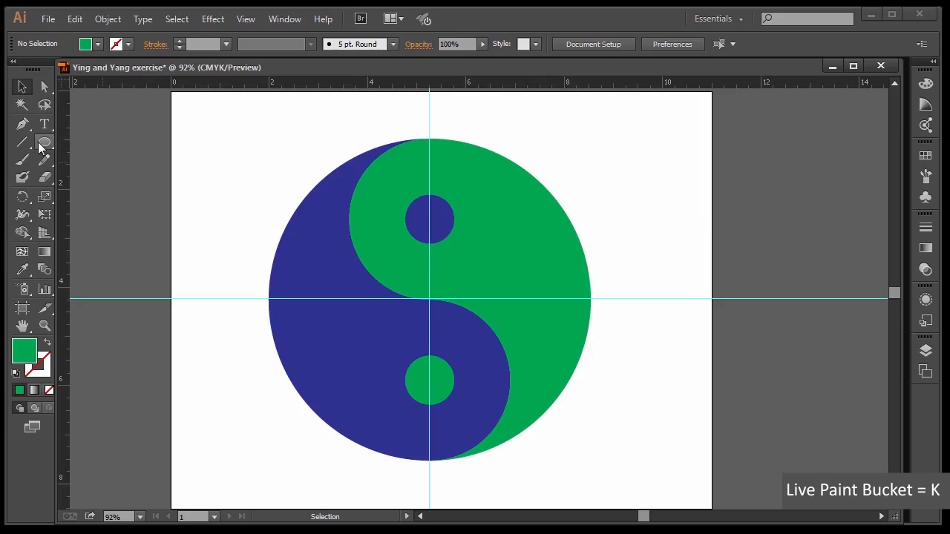
{"action": "left_click_drag", "start_coordinate": [43, 147], "coordinate": [105, 179]}
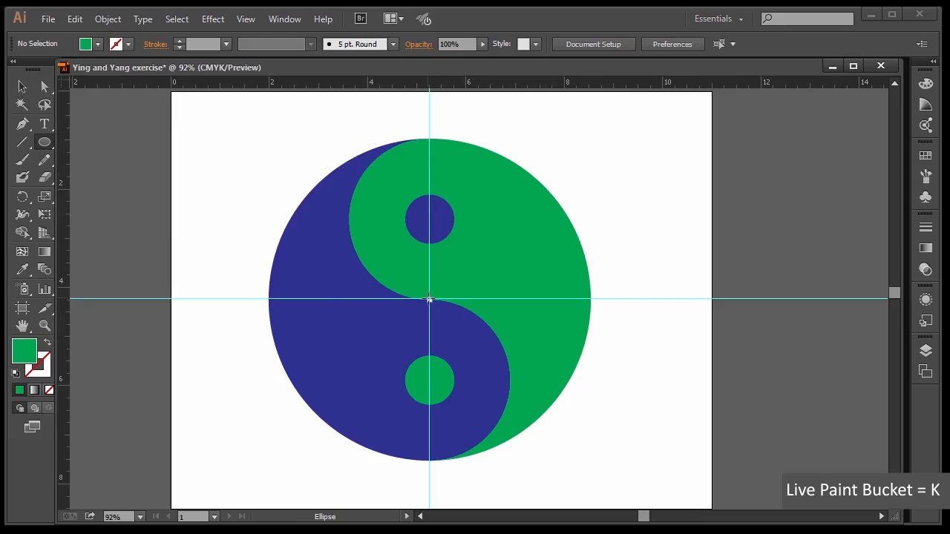
{"action": "left_click_drag", "start_coordinate": [429, 299], "coordinate": [256, 171]}
{"action": "key", "text": "v"}
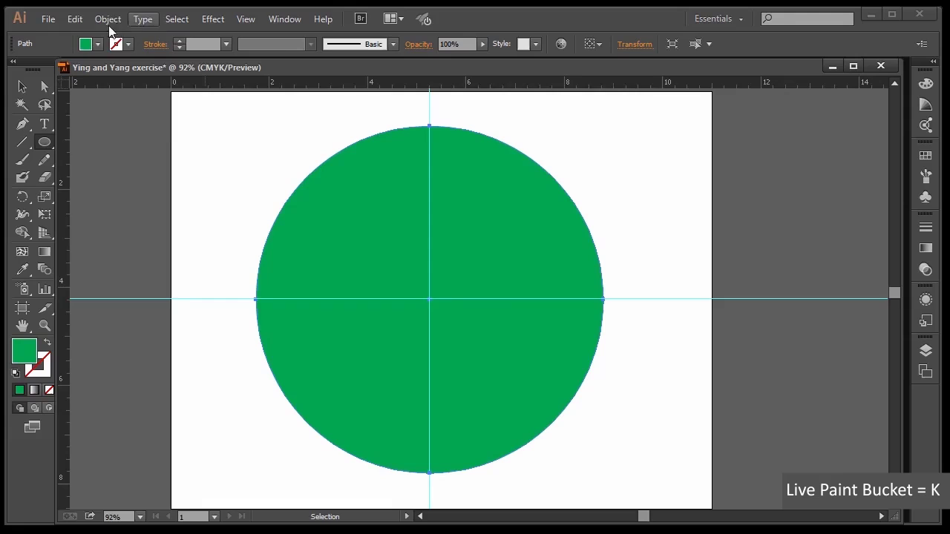
Fill the new larger circle with black and send it to the back, behind the yin-yang
{"action": "left_click", "coordinate": [97, 44]}
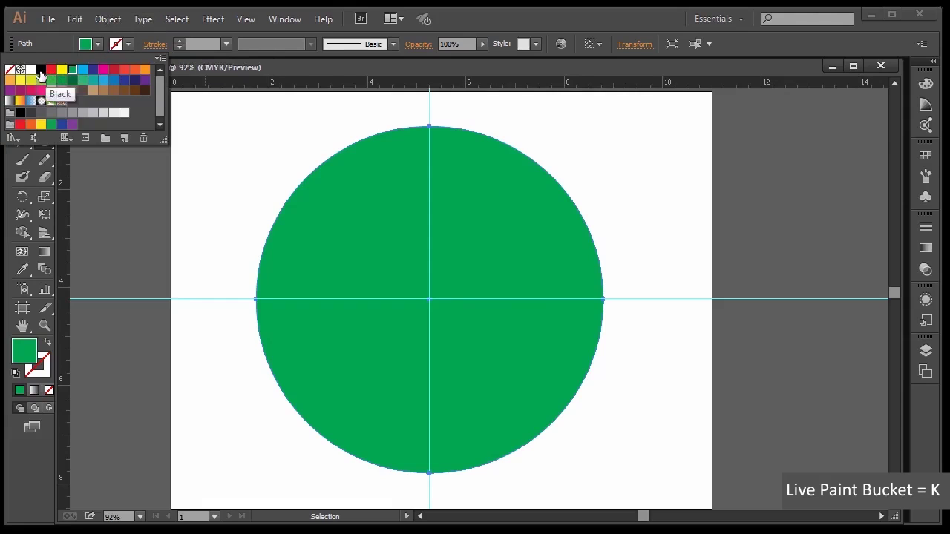
{"action": "left_click", "coordinate": [41, 69]}
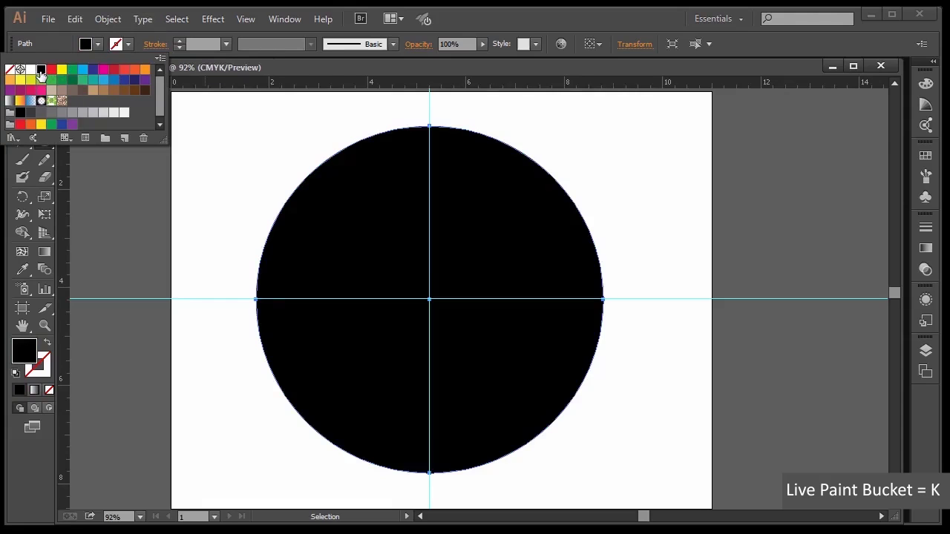
{"action": "left_click", "coordinate": [120, 24]}
{"action": "left_click", "coordinate": [107, 20]}
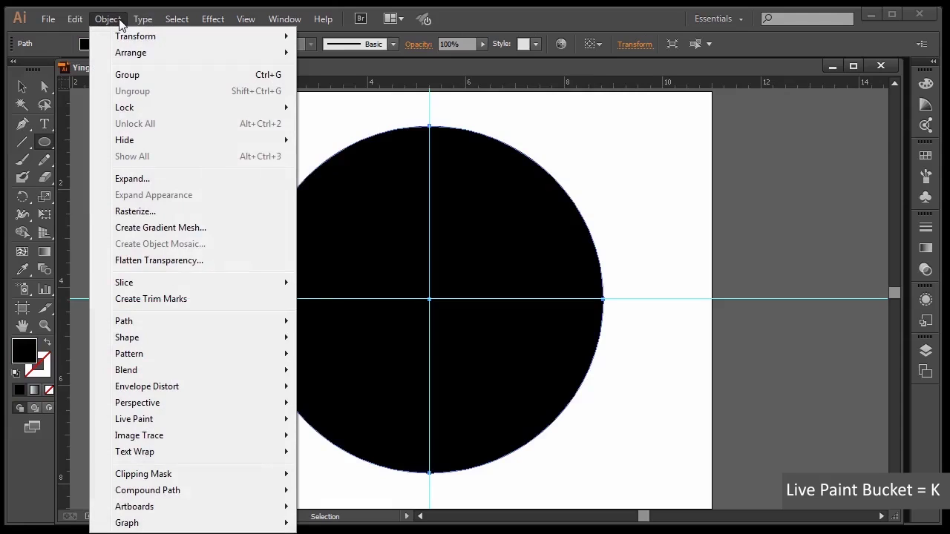
{"action": "mouse_move", "coordinate": [132, 53]}
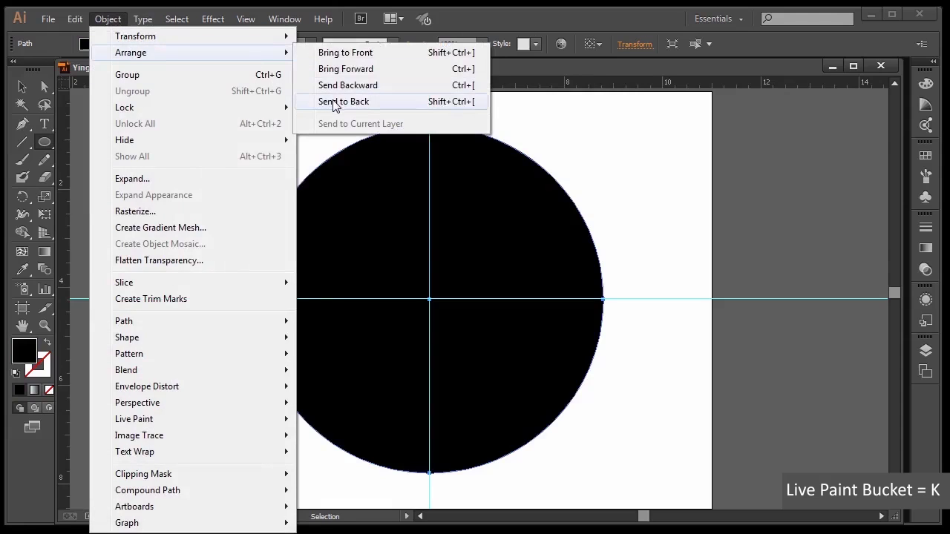
{"action": "left_click", "coordinate": [335, 104]}
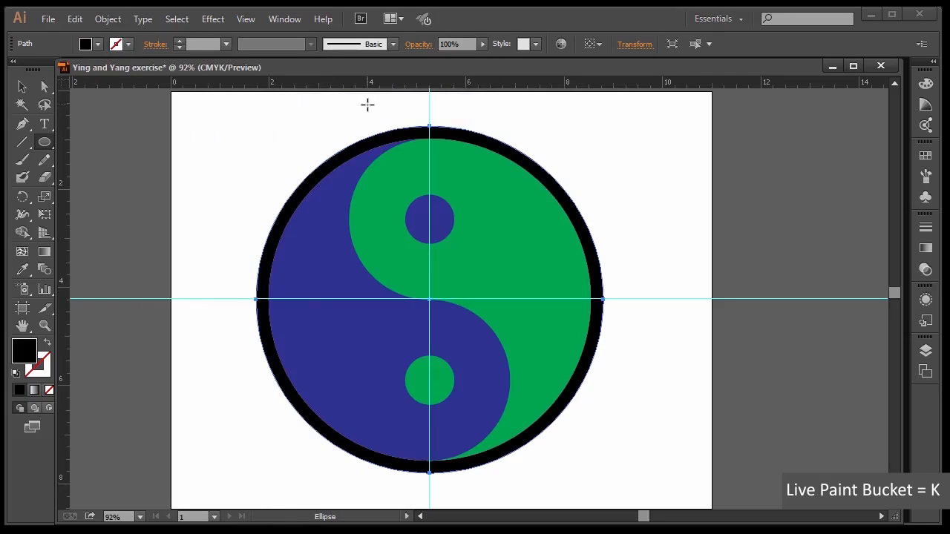
Hide the guides and deselect the black circle
{"action": "left_click", "coordinate": [246, 21]}
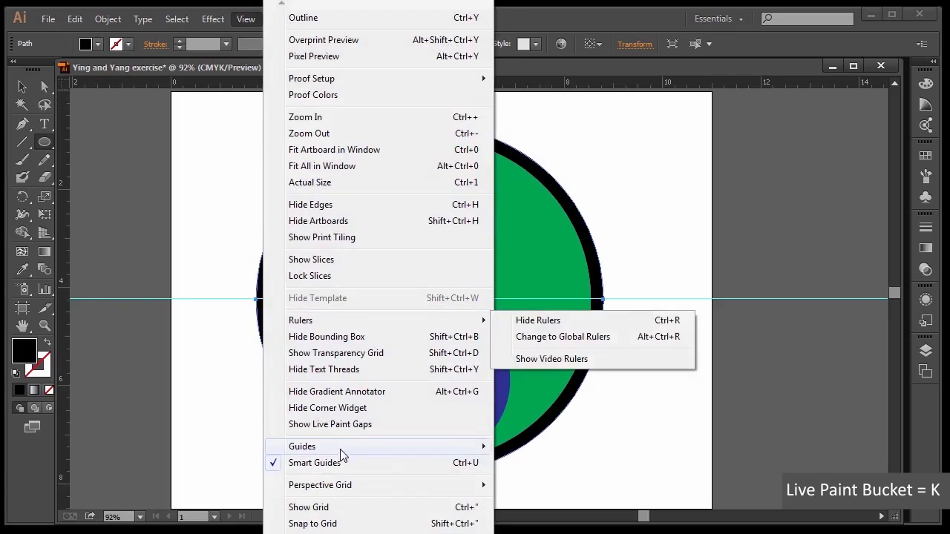
{"action": "mouse_move", "coordinate": [341, 448]}
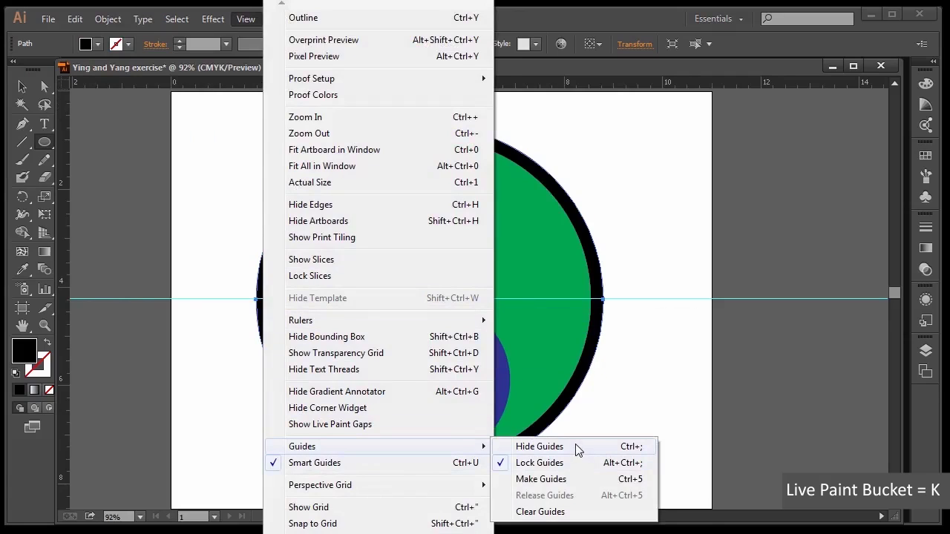
{"action": "left_click", "coordinate": [578, 447]}
{"action": "left_click", "coordinate": [22, 87]}
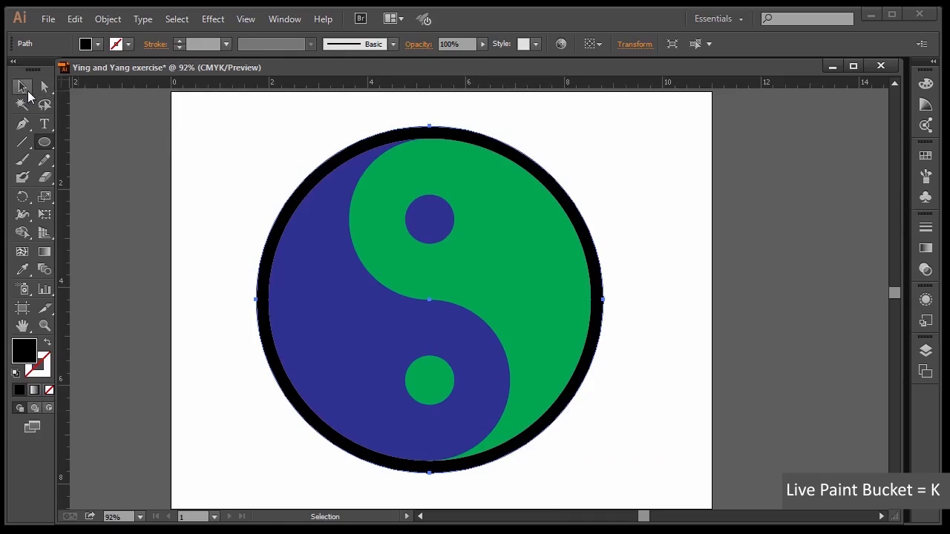
{"action": "left_click", "coordinate": [192, 159]}
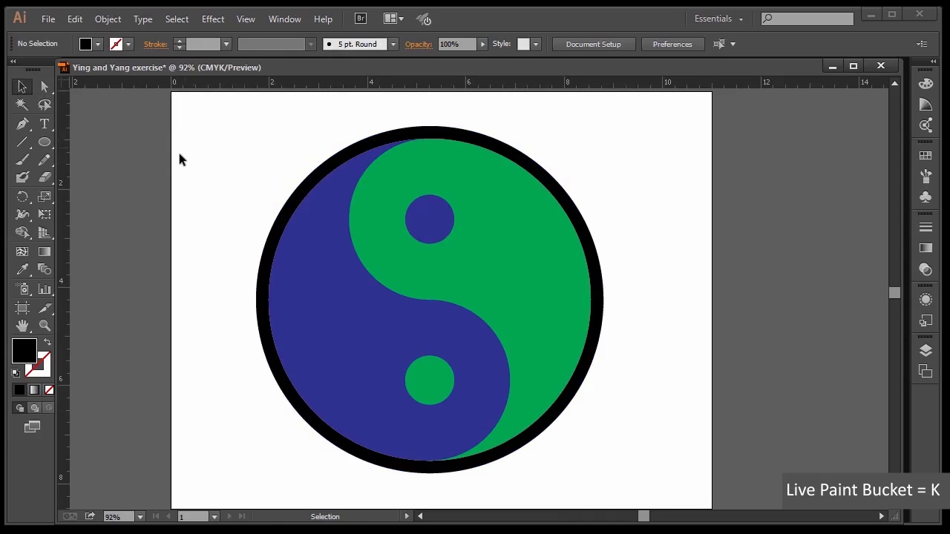
{"action": "left_click", "coordinate": [21, 233]}
{"action": "left_click", "coordinate": [20, 233]}
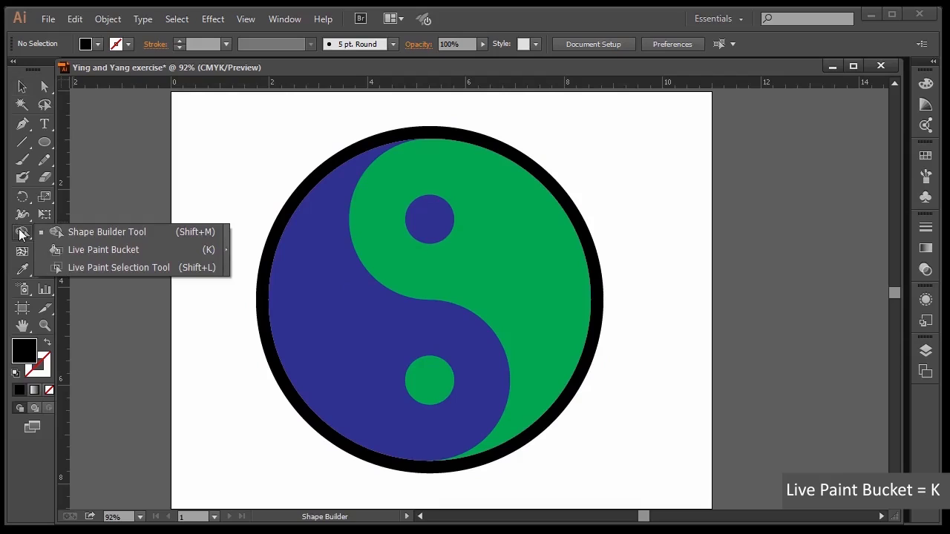
{"action": "left_click", "coordinate": [157, 180]}
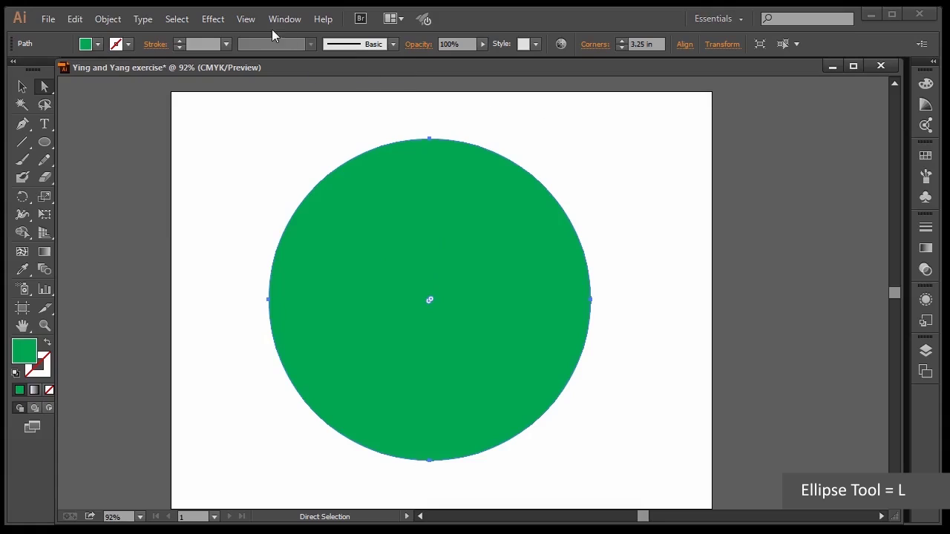
Show the rulers and place a horizontal and a vertical guide crossing at the centre of the green circle
{"action": "left_click", "coordinate": [246, 20]}
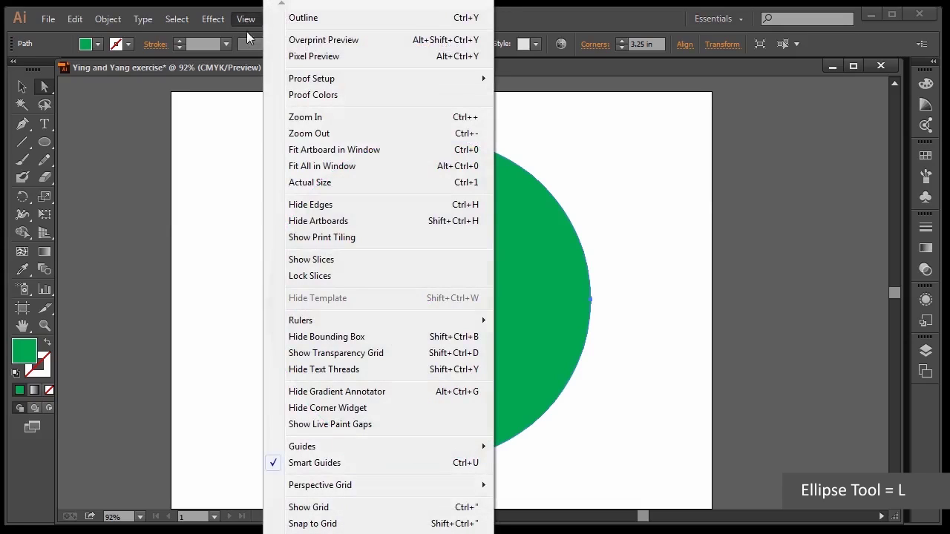
{"action": "mouse_move", "coordinate": [479, 322]}
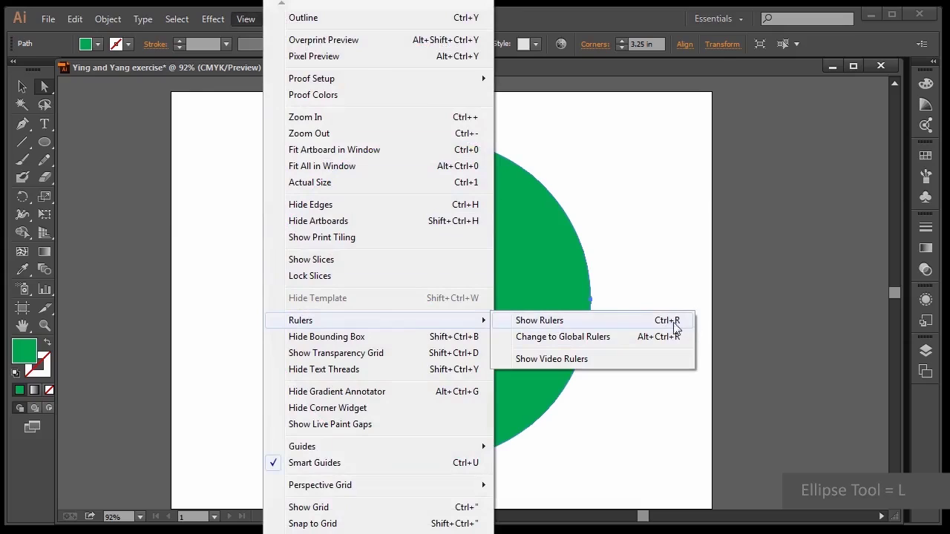
{"action": "left_click", "coordinate": [609, 325]}
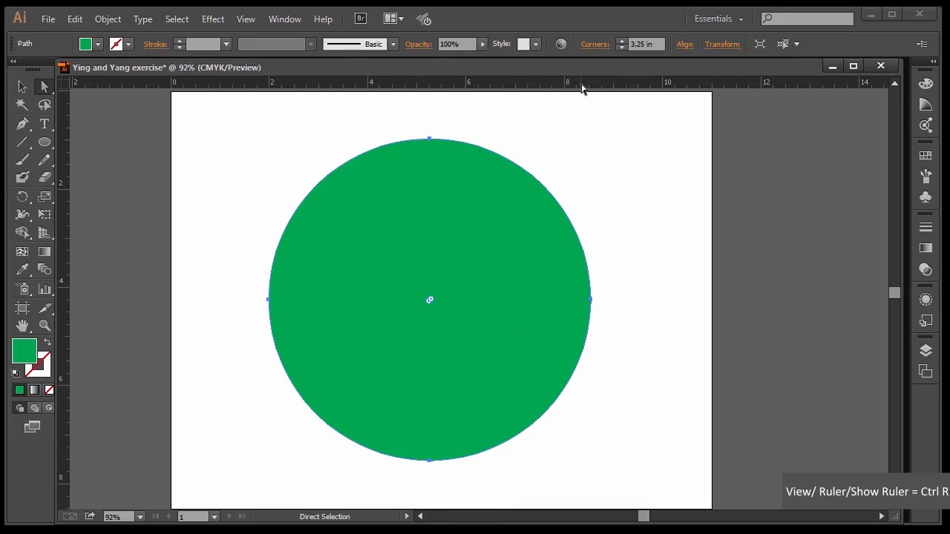
{"action": "left_click_drag", "start_coordinate": [576, 87], "coordinate": [556, 298]}
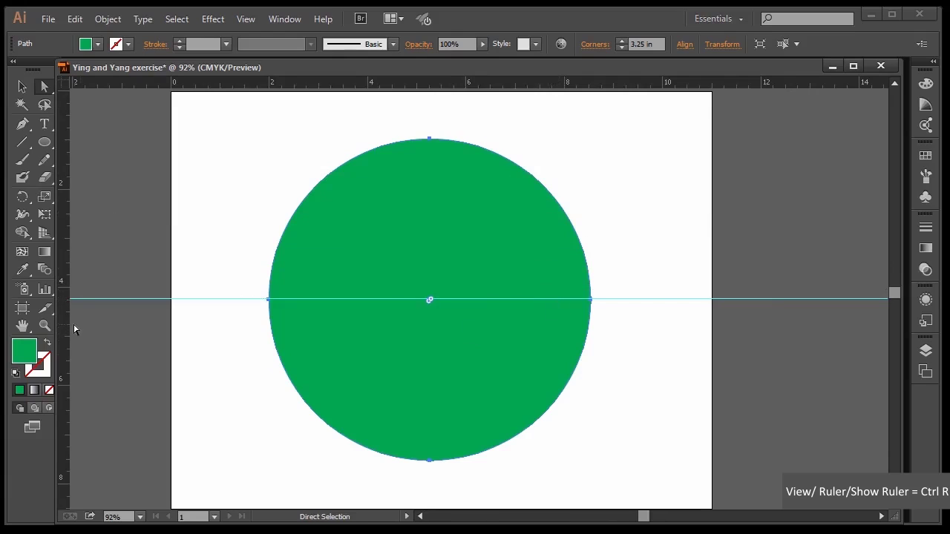
{"action": "left_click_drag", "start_coordinate": [65, 327], "coordinate": [428, 418]}
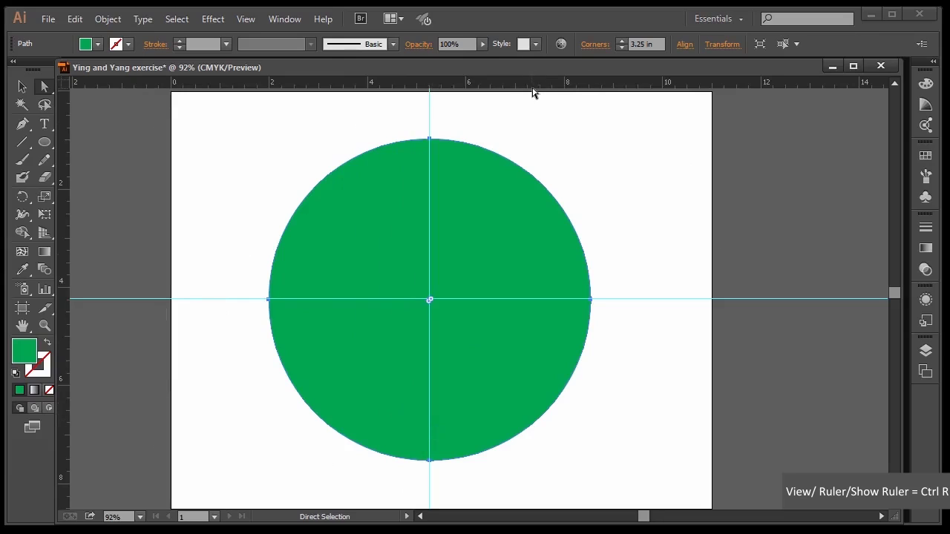